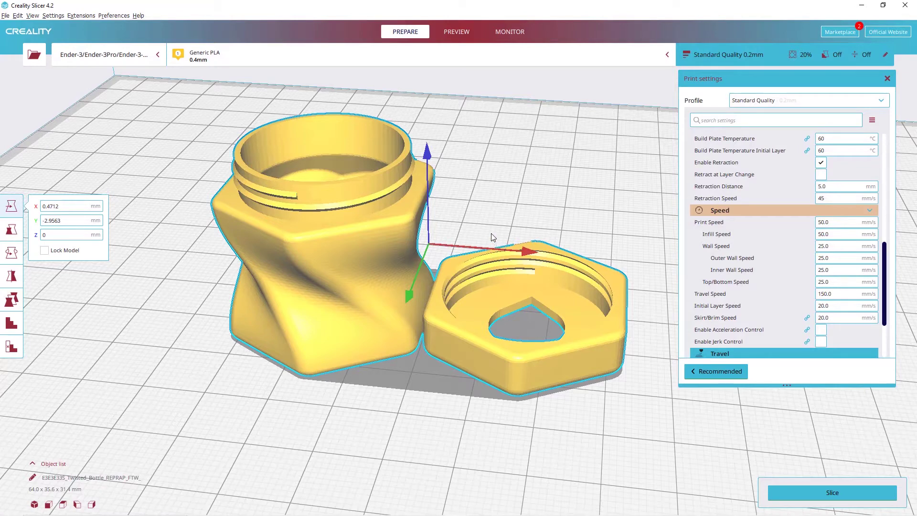
- Orbit around the build plate and select the bottle and cap model
right_click_drag(488, 212, 454, 208)
left_click(471, 196)
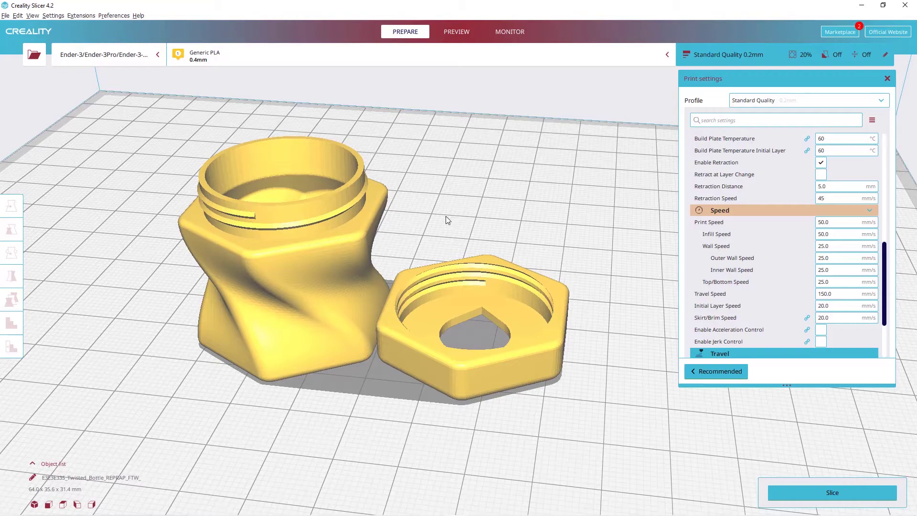
right_click_drag(445, 216, 443, 229)
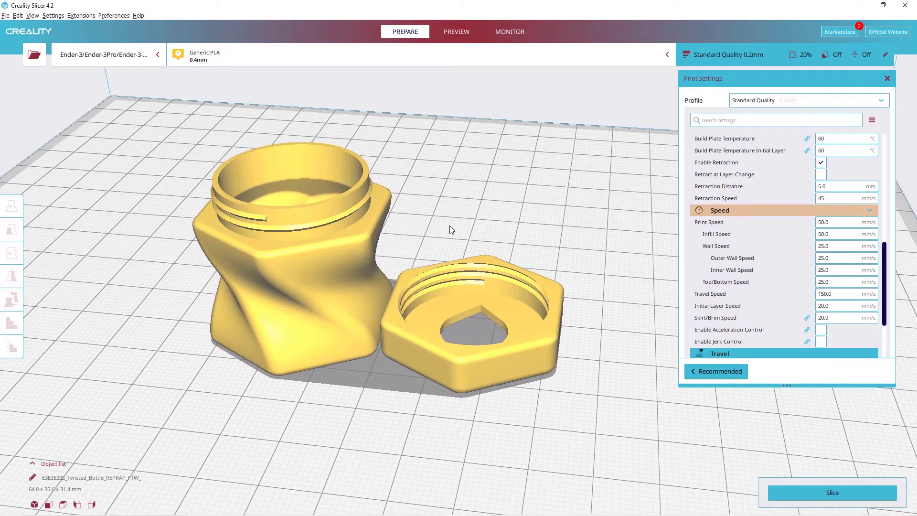
right_click_drag(445, 225, 449, 288)
left_click(448, 288)
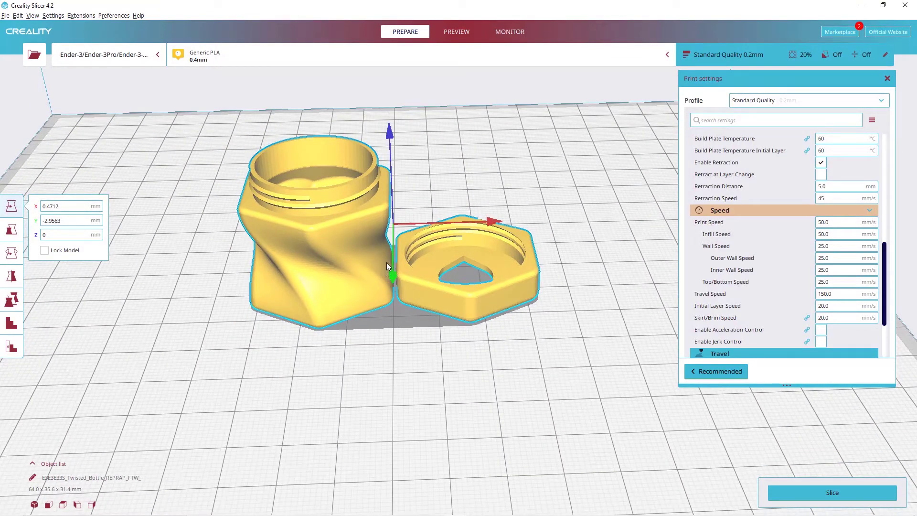
- Move the model to Y -6.2819 mm and X 1.9041 mm on the build plate
mouse_move(449, 274)
right_mouse_down()
mouse_move(445, 297)
mouse_move(406, 299)
mouse_move(423, 265)
right_mouse_up()
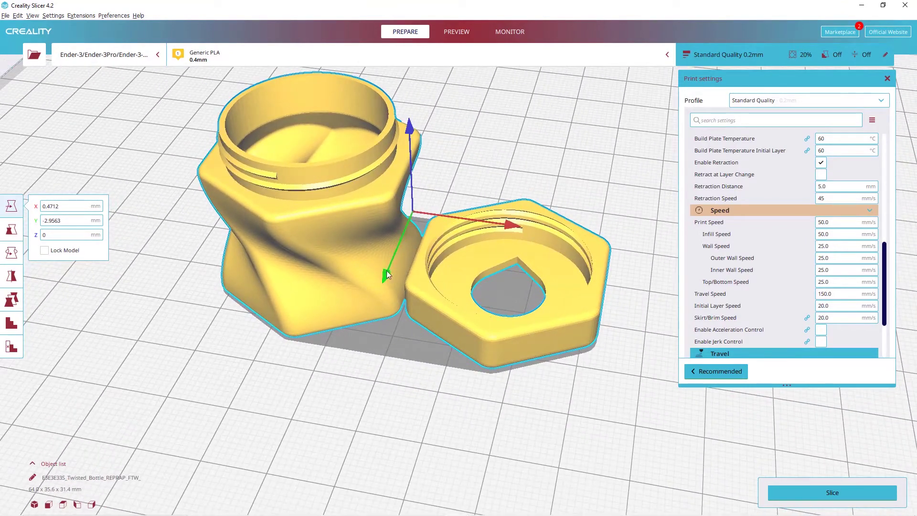
left_click_drag(386, 270, 376, 249)
right_click_drag(377, 249, 470, 254)
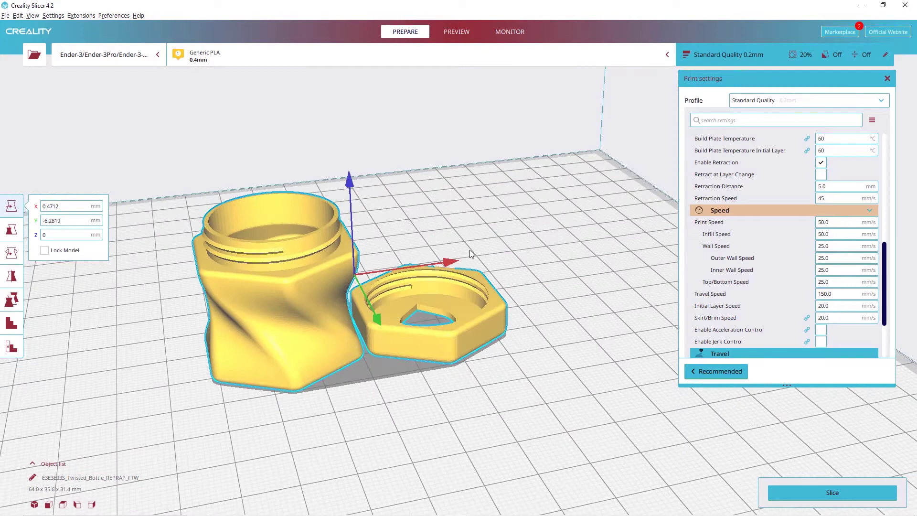
scroll(449, 259, "up", 3)
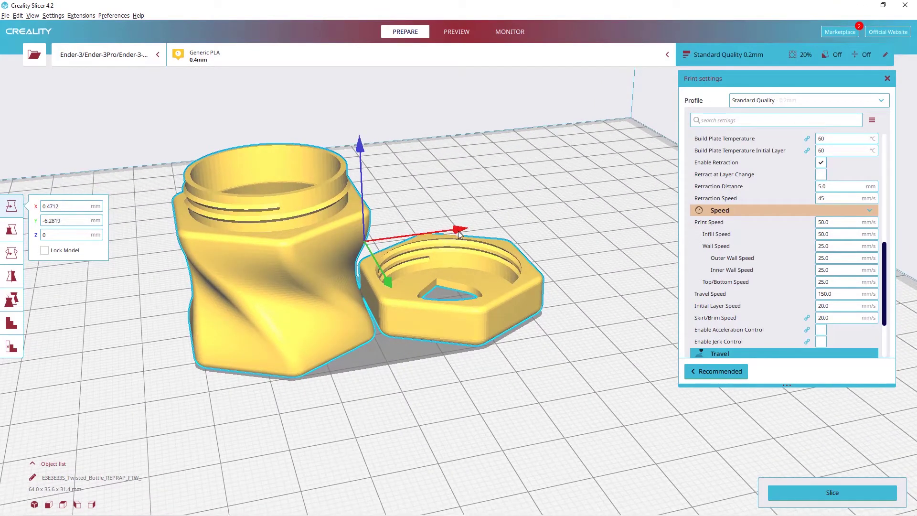
left_click_drag(457, 231, 463, 268)
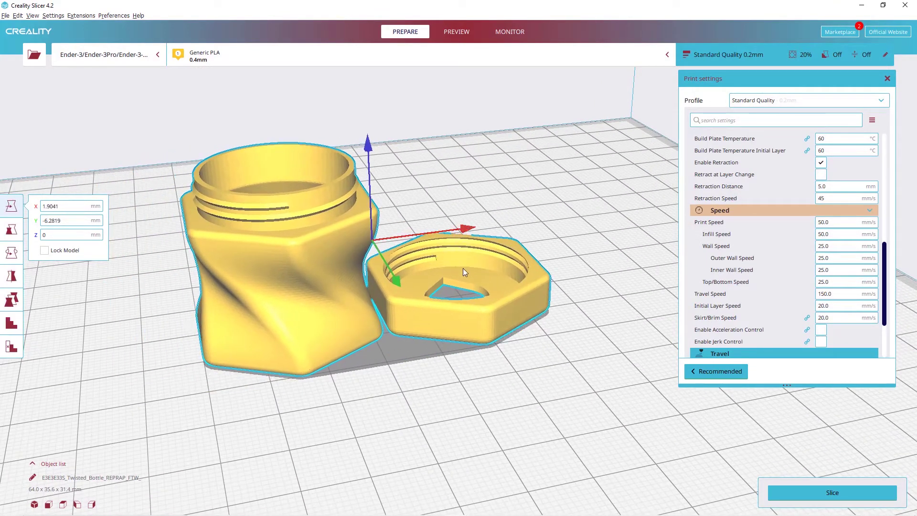
right_click_drag(462, 268, 437, 273)
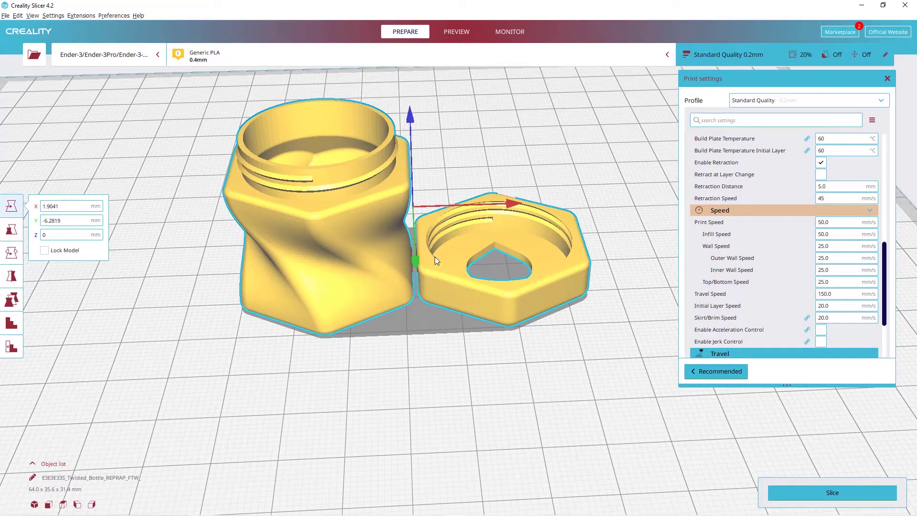
mouse_move(448, 247)
right_mouse_down()
mouse_move(438, 267)
mouse_move(442, 241)
right_mouse_up()
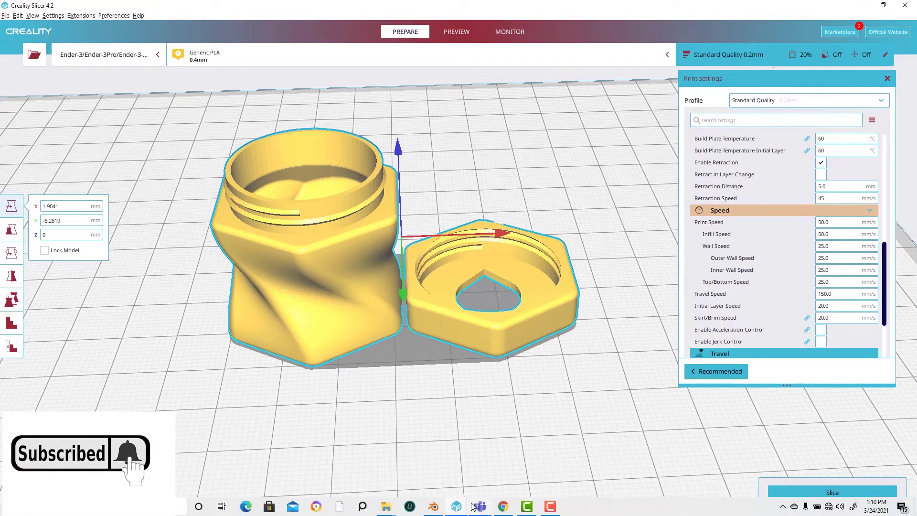
- Switch to Blender and delete the default cube, camera and light
left_click(435, 507)
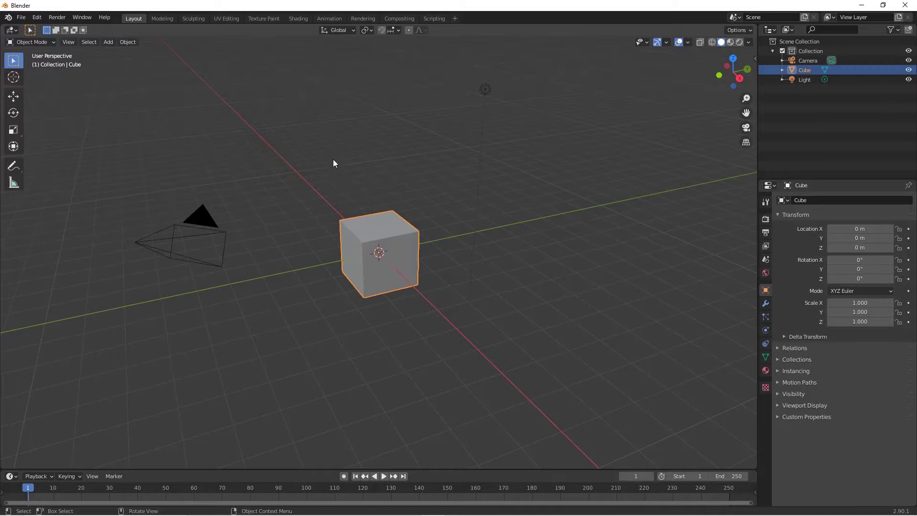
key("a")
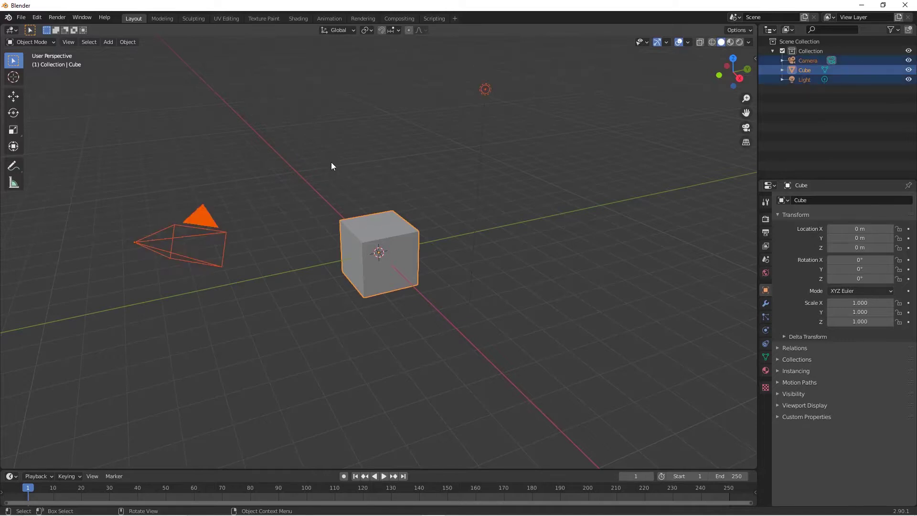
key("x")
left_click(332, 164)
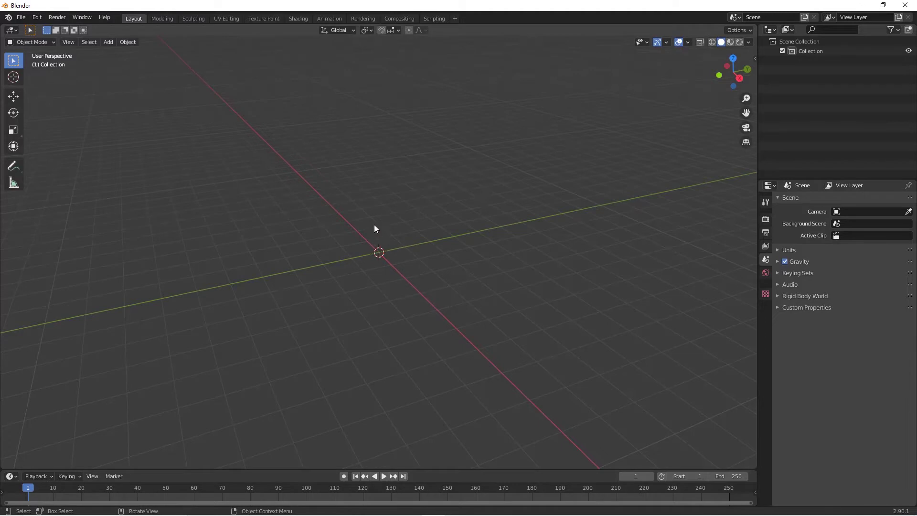
- Import Twisted_Bottle_REPRAP_FTW_.stl from the recent Twisted_Bottle folder and view the bottle and cap
left_click(22, 18)
mouse_move(47, 156)
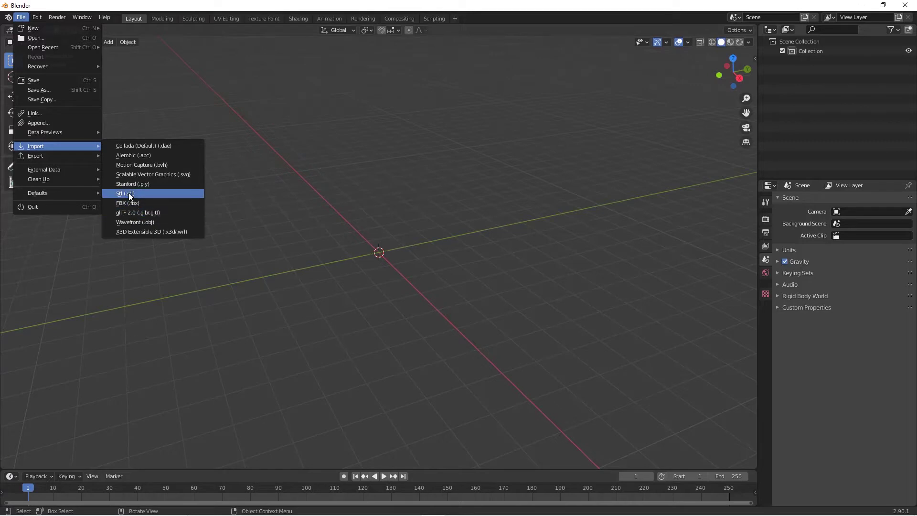
left_click(130, 194)
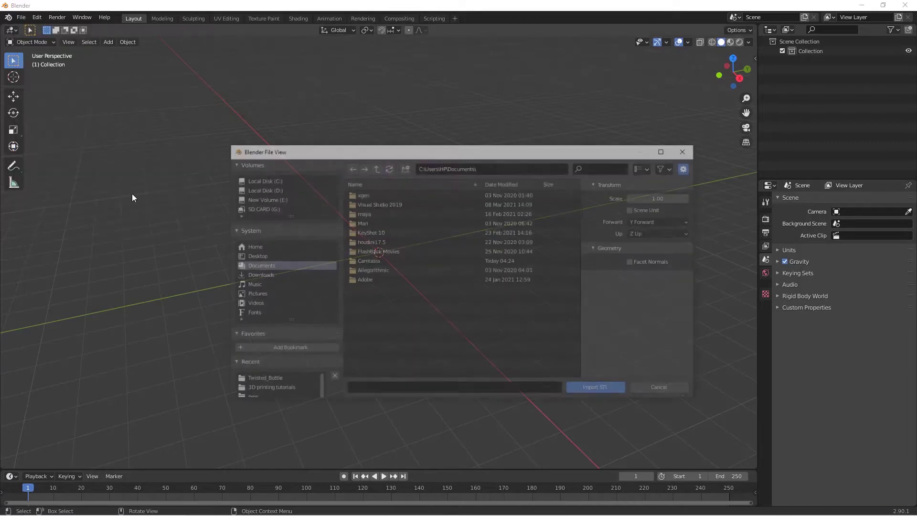
left_click(253, 379)
left_click(385, 193)
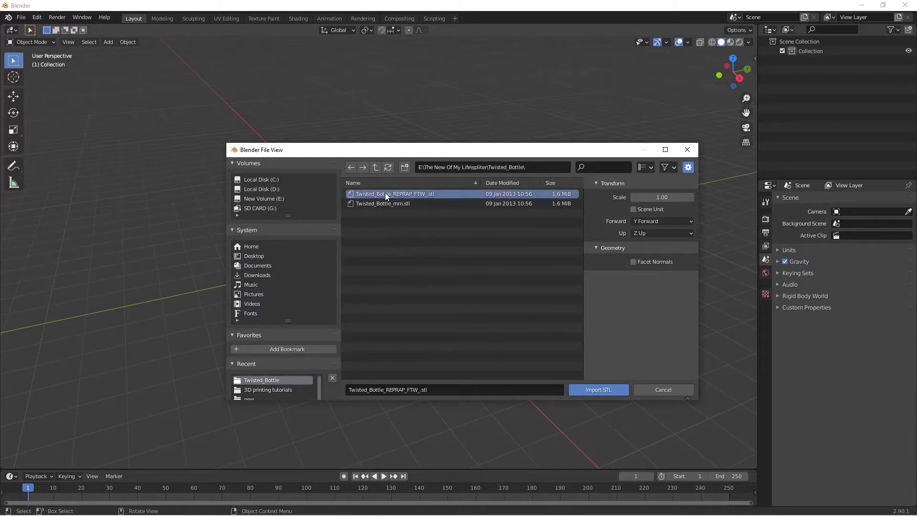
left_click(592, 390)
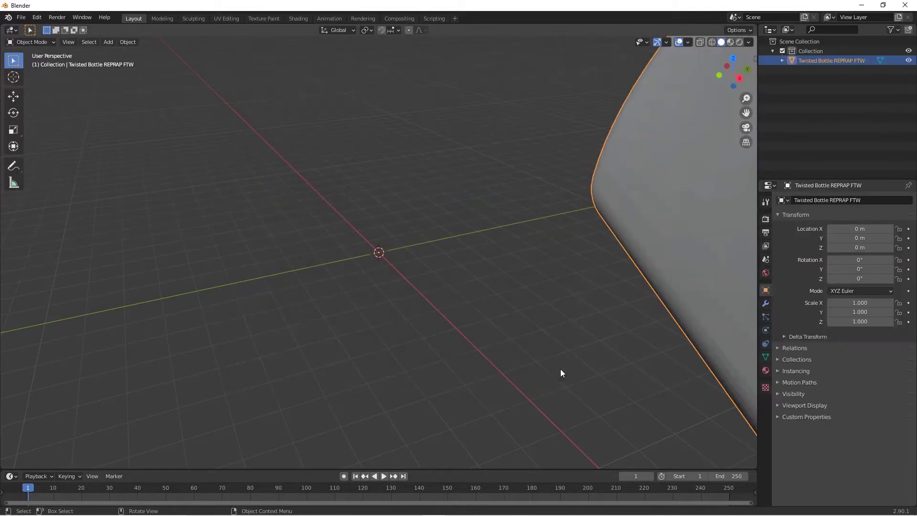
scroll(386, 277, "down", 8)
mouse_move(412, 255)
middle_mouse_down()
mouse_move(430, 239)
mouse_move(356, 274)
mouse_move(334, 274)
mouse_move(440, 273)
mouse_move(433, 261)
mouse_move(410, 273)
middle_mouse_up()
scroll(354, 271, "up", 3)
scroll(374, 279, "up", 3)
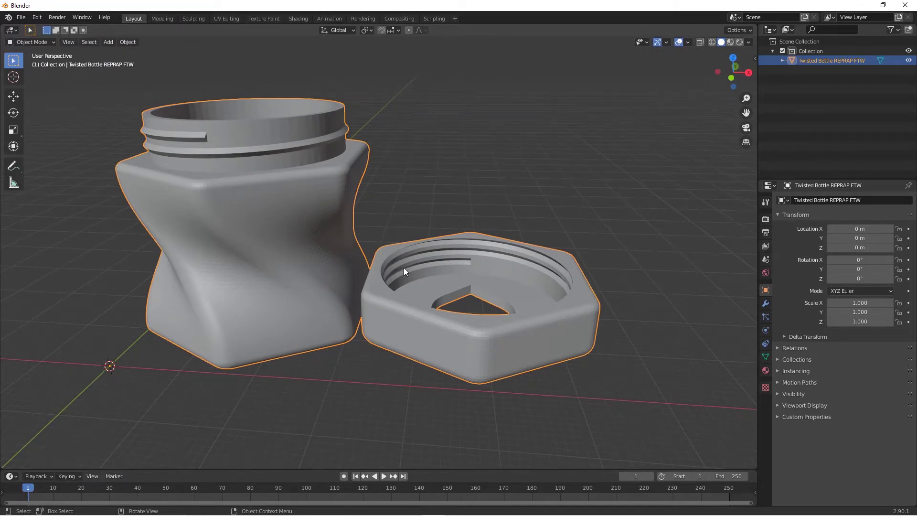
- Enter Edit Mode on the bottle mesh, zoom in on the hex cap, and deselect everything
key("Tab")
middle_click_drag(403, 270, 281, 185)
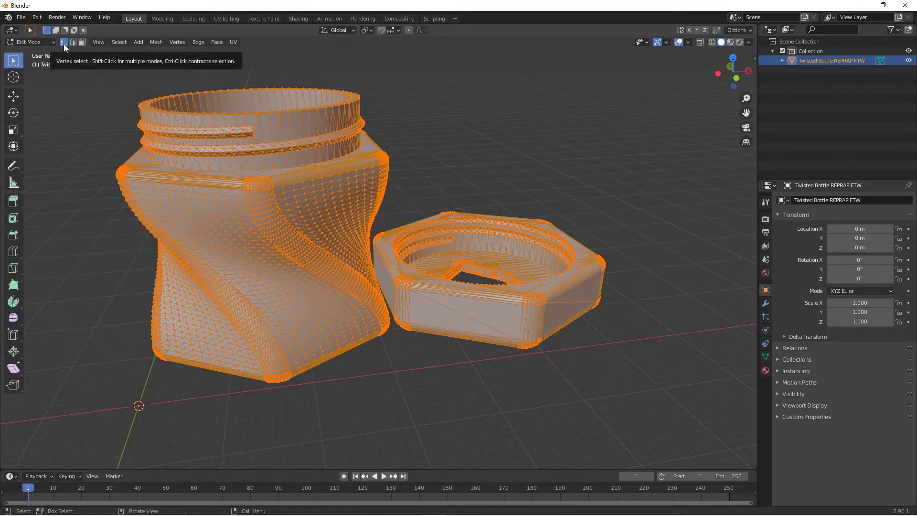
scroll(361, 262, "up", 5)
scroll(361, 262, "down", 3)
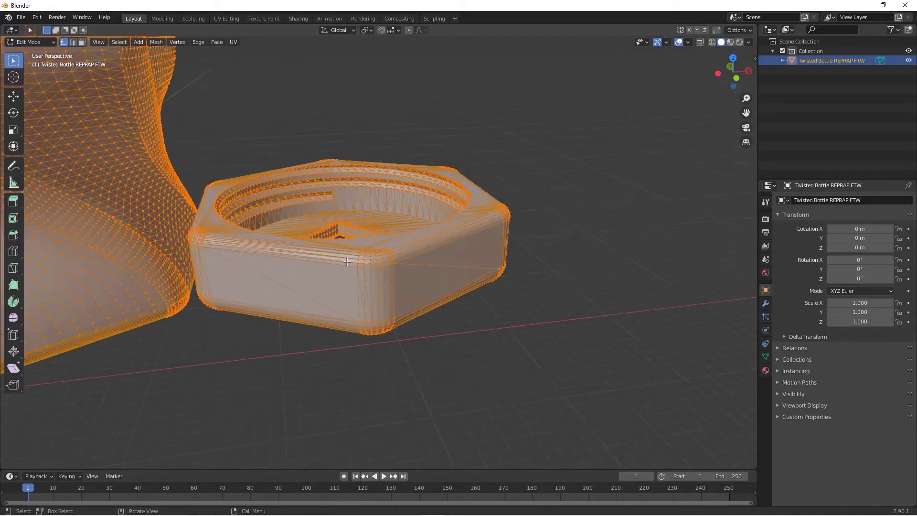
middle_click_drag(361, 263, 434, 306, "shift")
scroll(430, 317, "up", 2)
scroll(434, 305, "down", 4)
scroll(439, 316, "up", 2)
scroll(439, 316, "up", 5)
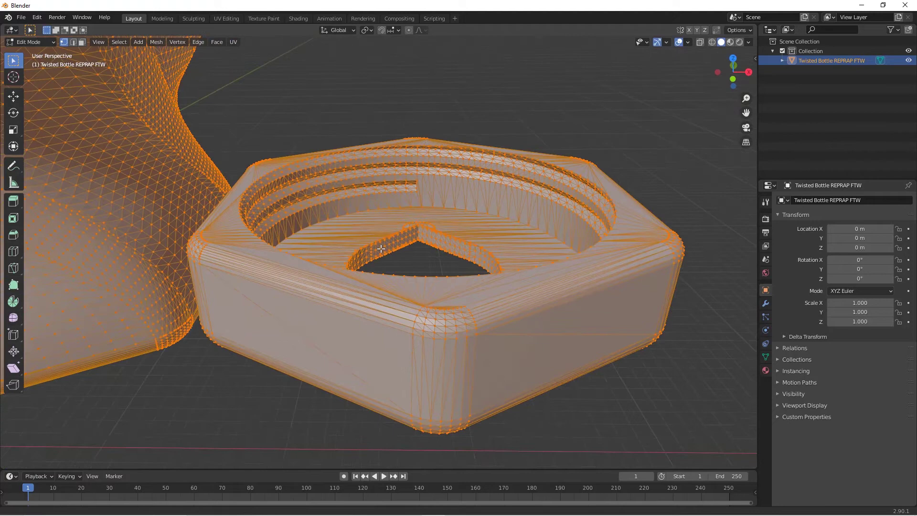
scroll(365, 217, "down", 2)
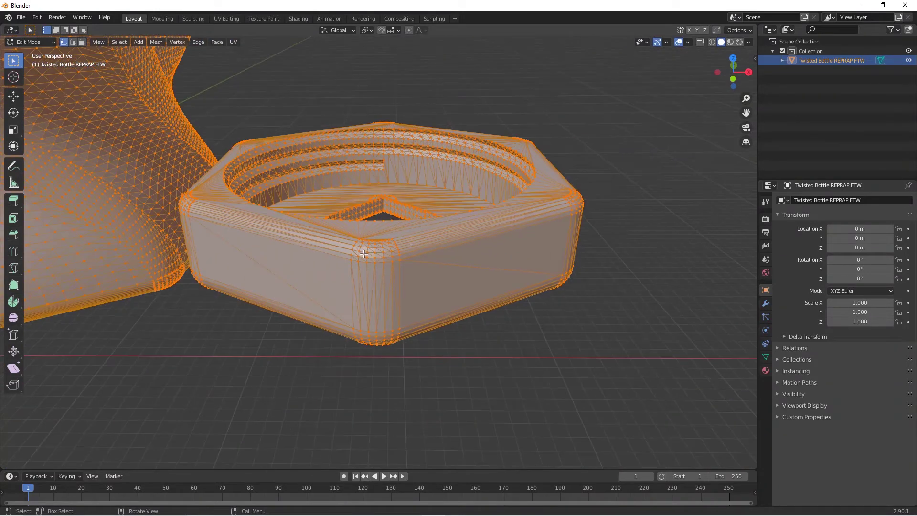
scroll(373, 256, "up", 3)
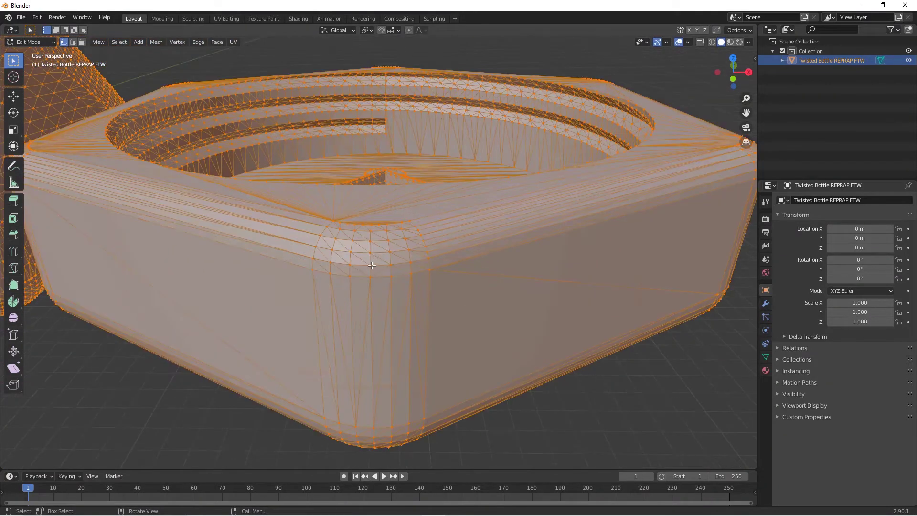
key("alt+a")
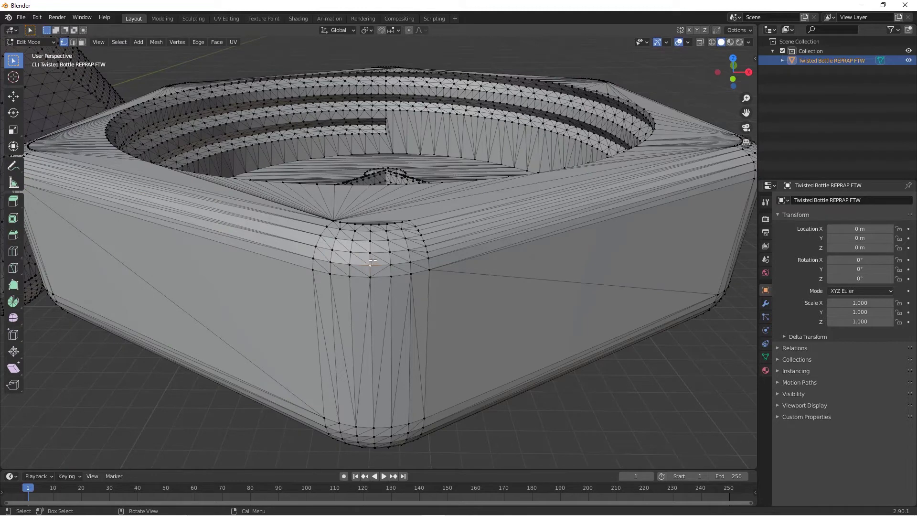
key("ctrl")
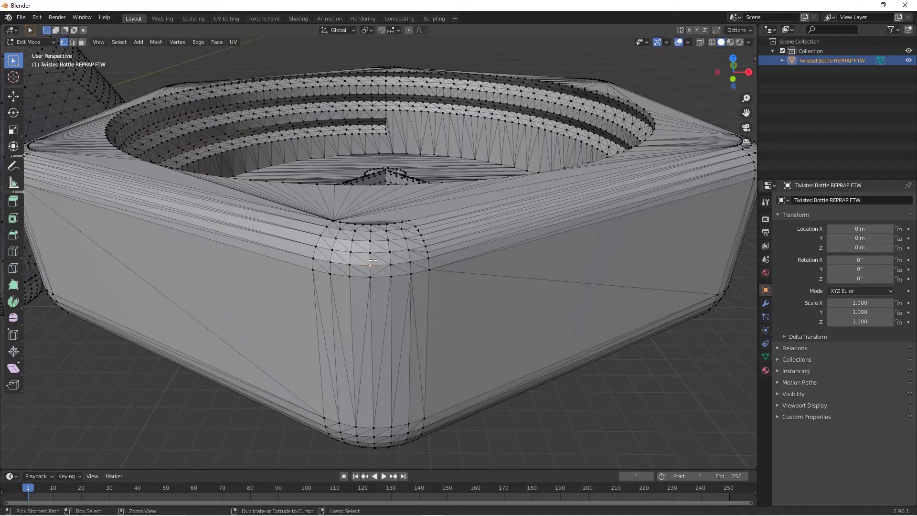
- Select the hex cap's linked geometry with Ctrl+L and separate it by Selection
key("ctrl+l")
scroll(467, 197, "down", 6)
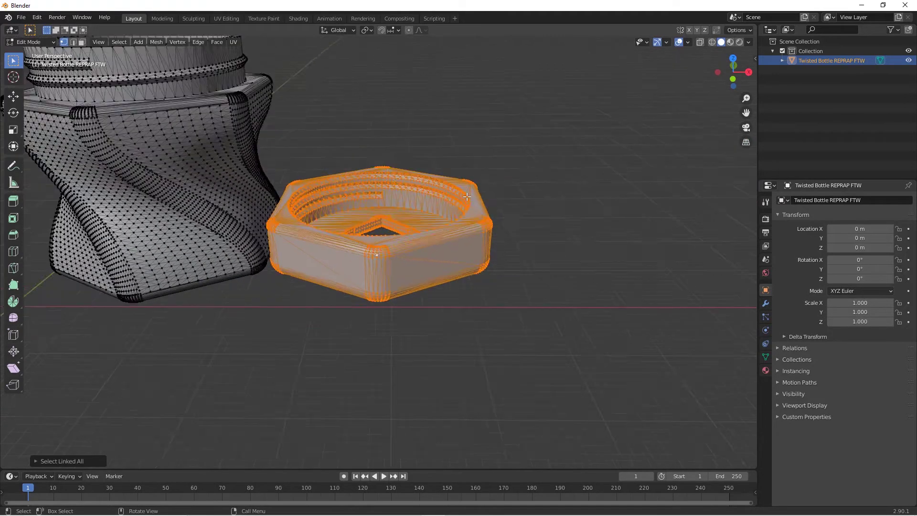
scroll(467, 196, "down", 2)
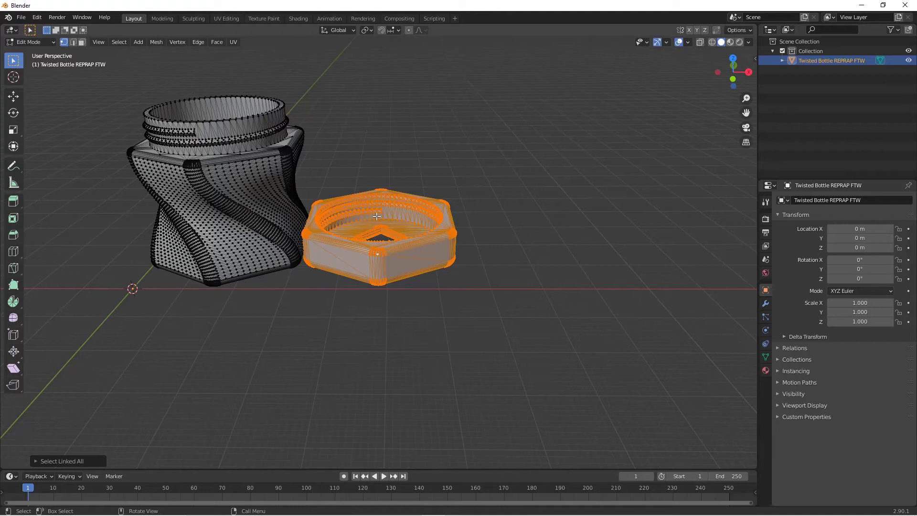
key("p")
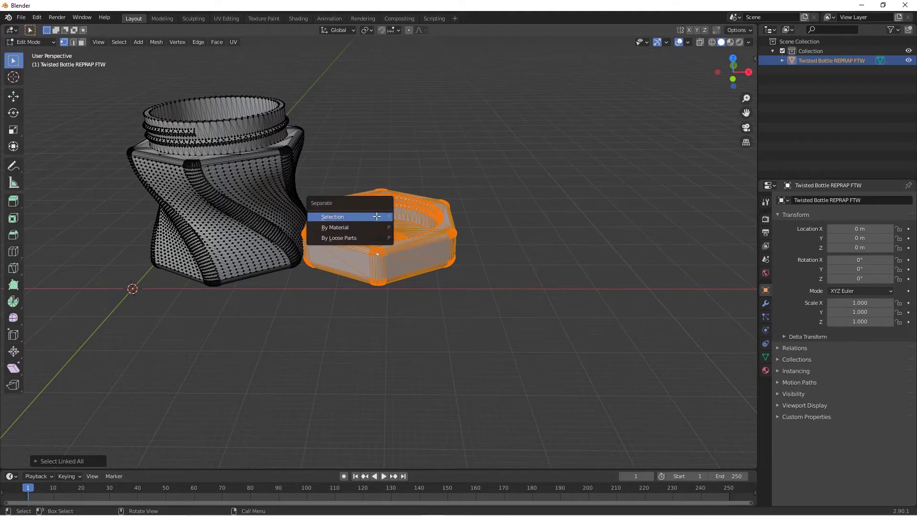
left_click(338, 216)
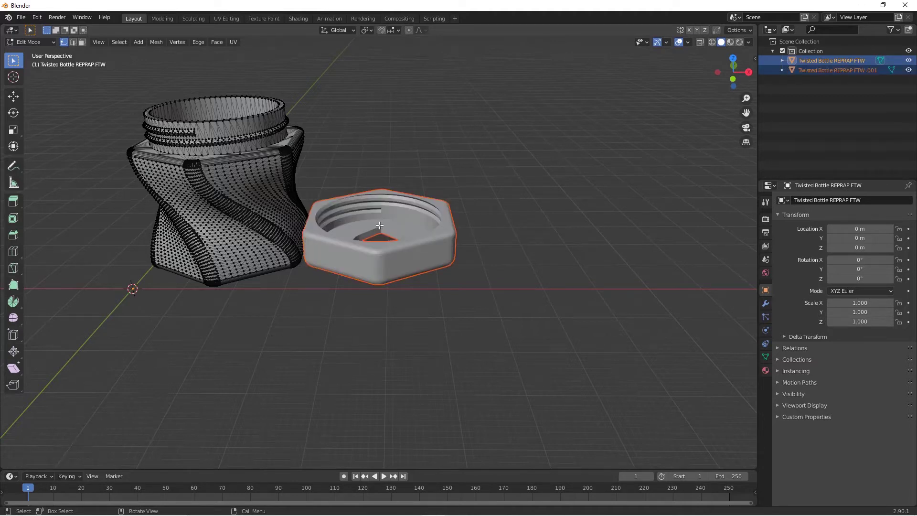
- Return to Object Mode and select the bottle body on its own
key("Tab")
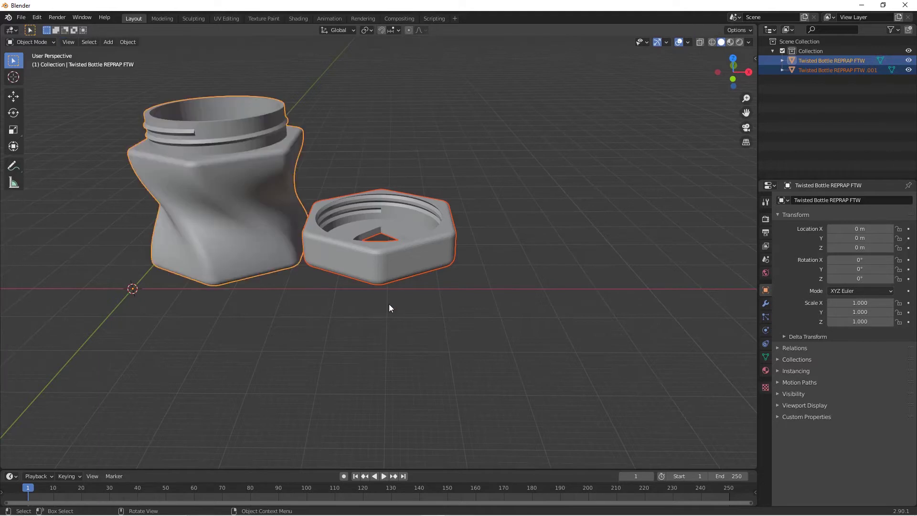
left_click(229, 226)
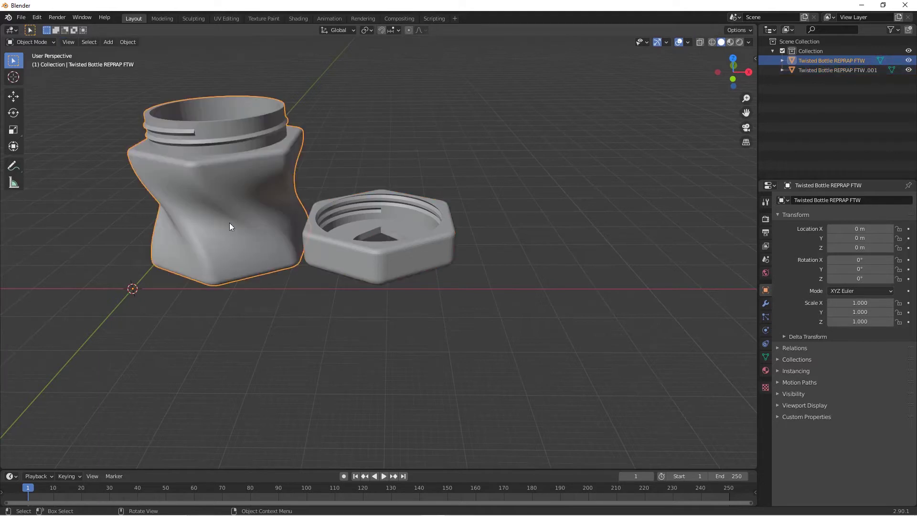
left_click(351, 239)
left_click(261, 215)
middle_click_drag(374, 236, 385, 273, "shift")
left_click(445, 274)
left_click(266, 218)
- Move the bottle body to Y -0.46746 m, undo the cap's move, and reselect the body
left_click(13, 96)
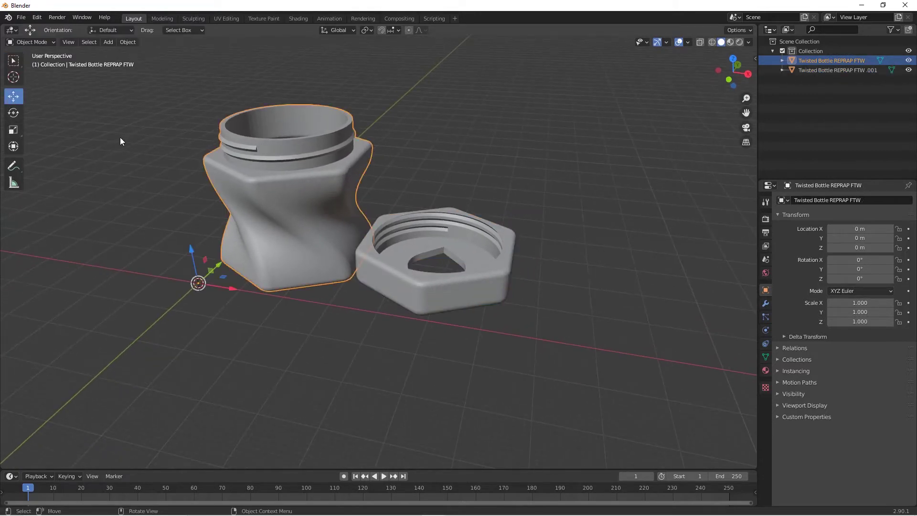
middle_click_drag(121, 141, 266, 240)
left_click_drag(239, 265, 201, 236)
left_click(405, 261)
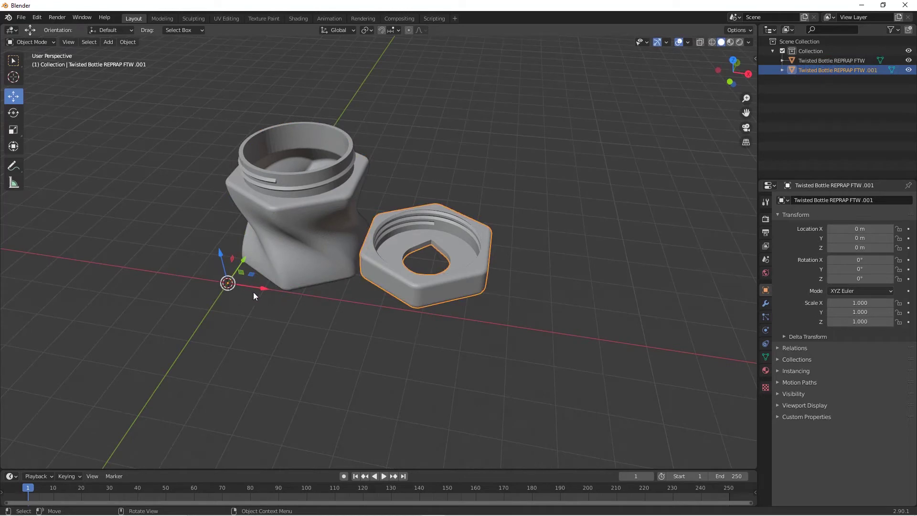
left_click_drag(264, 291, 328, 317)
mouse_move(327, 317)
middle_mouse_down()
mouse_move(225, 291)
mouse_move(328, 299)
middle_mouse_up()
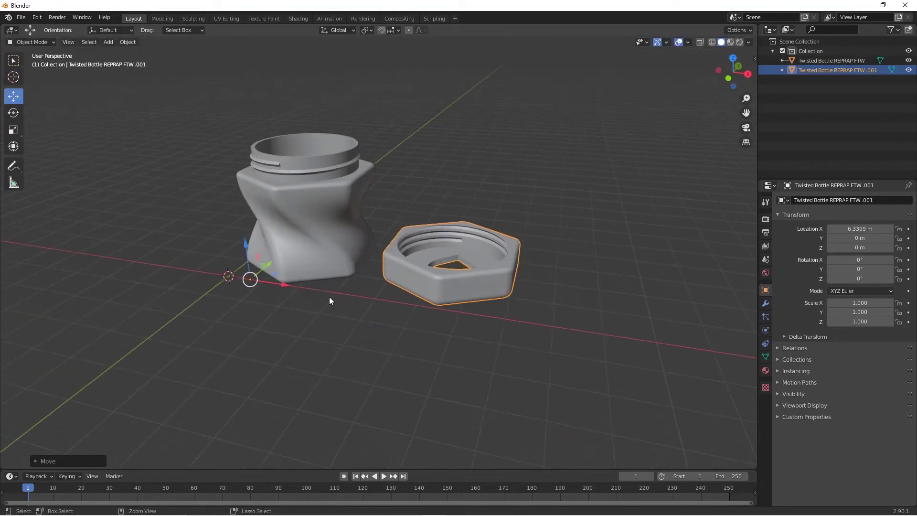
key("ctrl+z")
middle_click_drag(393, 285, 312, 259)
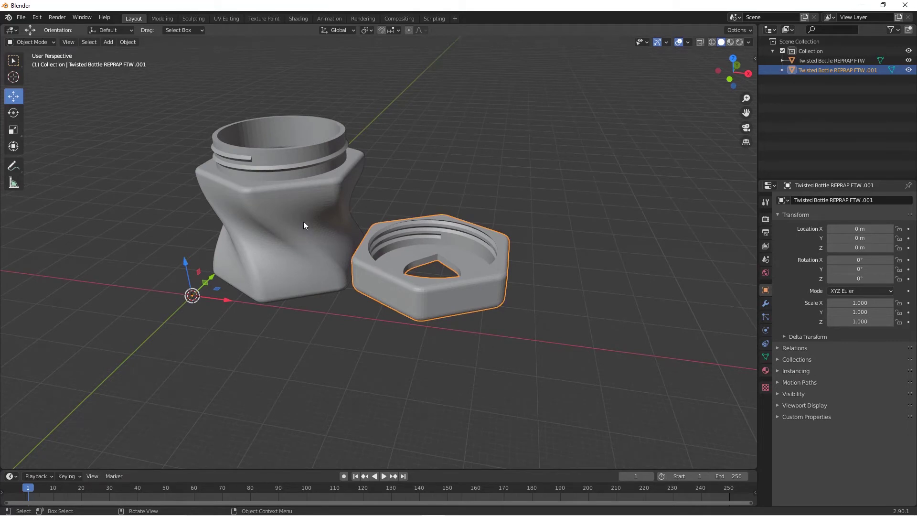
left_click(285, 182)
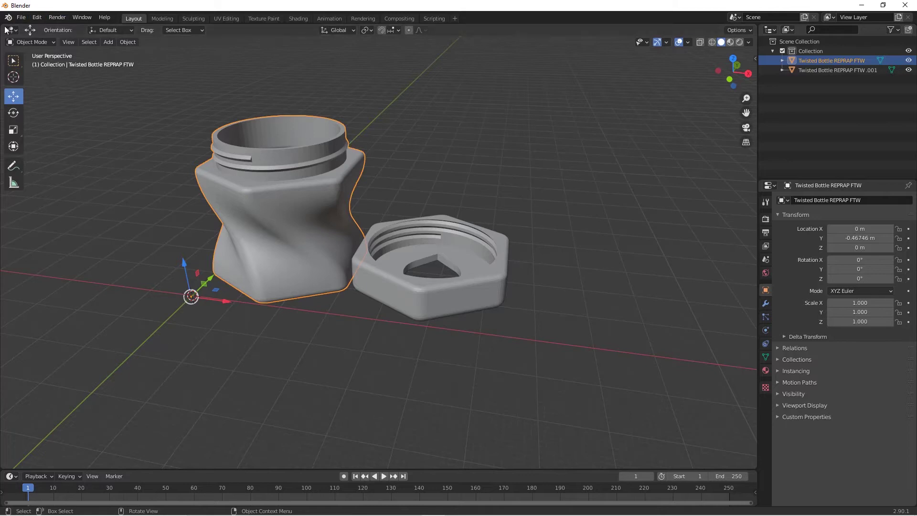
- Show the File > Export format submenu
left_click(21, 19)
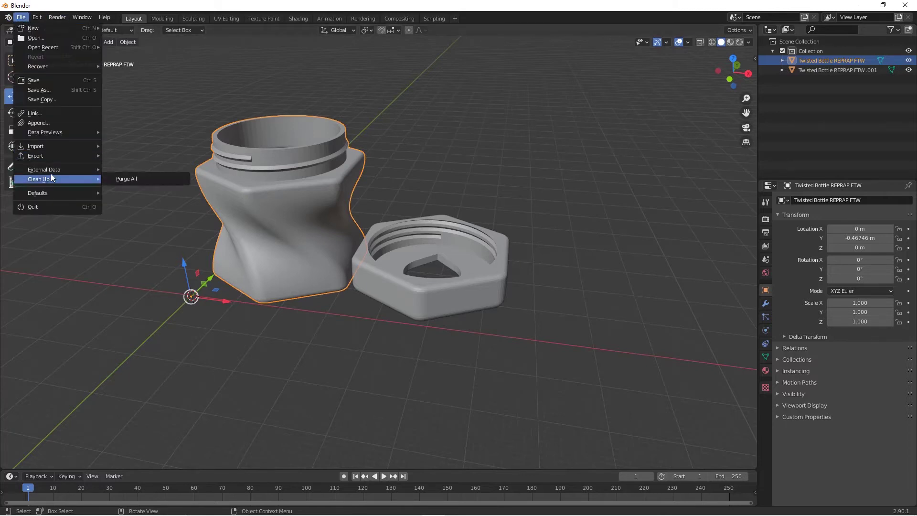
mouse_move(79, 161)
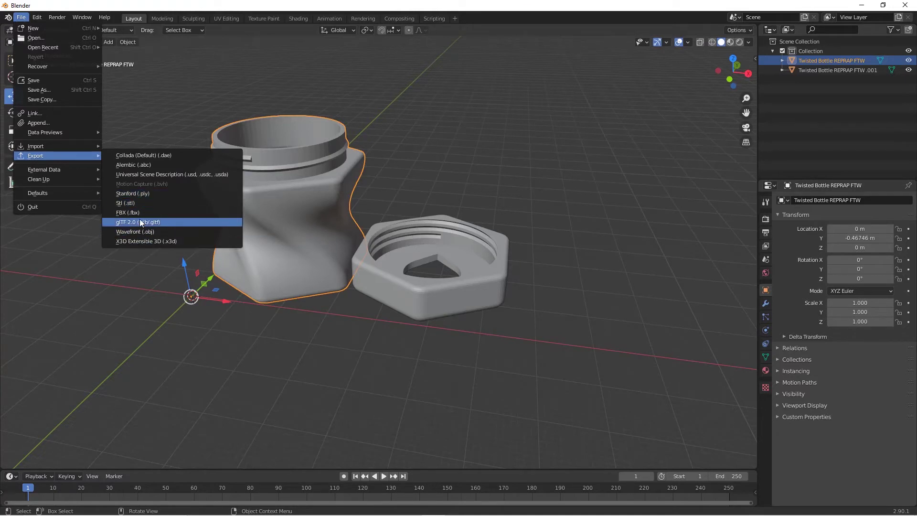
- Export an STL named main.stl to the Twisted_Bottle folder with Selection Only ticked
left_click(130, 202)
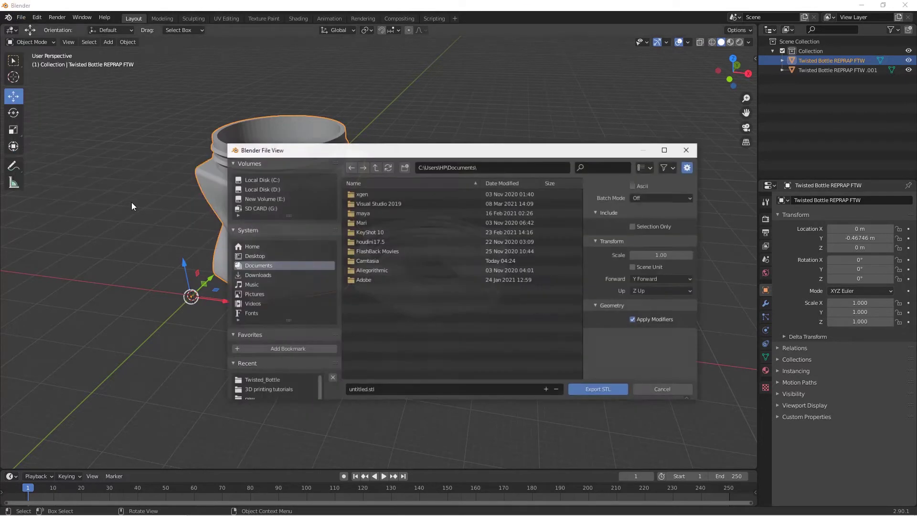
left_click(258, 379)
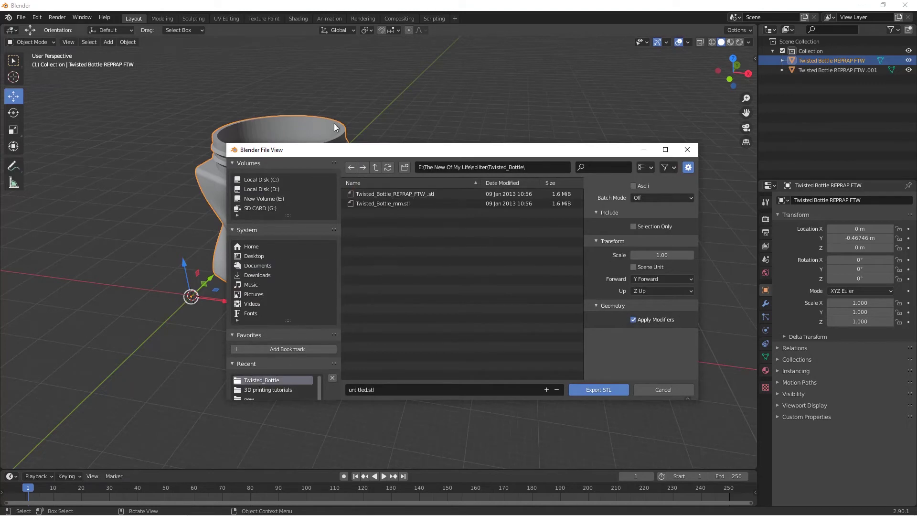
left_click(363, 391)
key("BackSpace")
key("BackSpace")
key("BackSpace")
key("BackSpace")
key("BackSpace")
key("BackSpace")
key("BackSpace")
key("BackSpace")
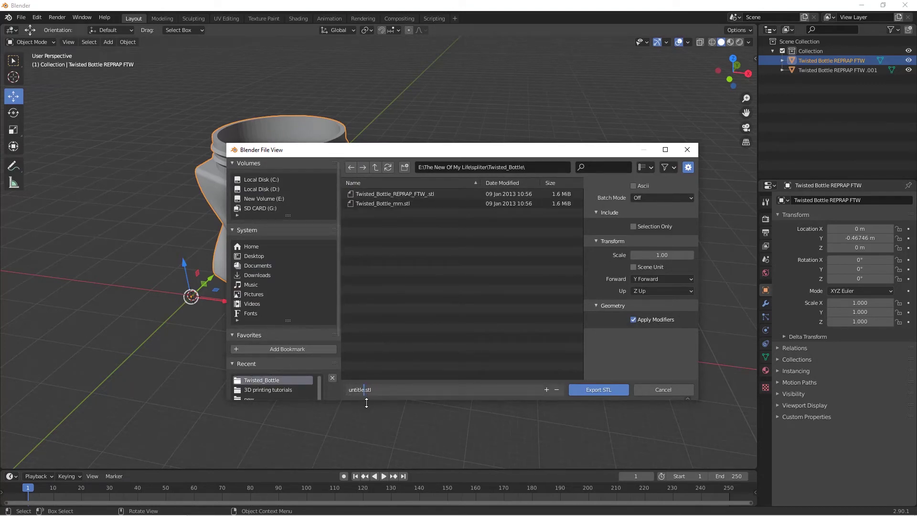
type("main")
left_click(635, 229)
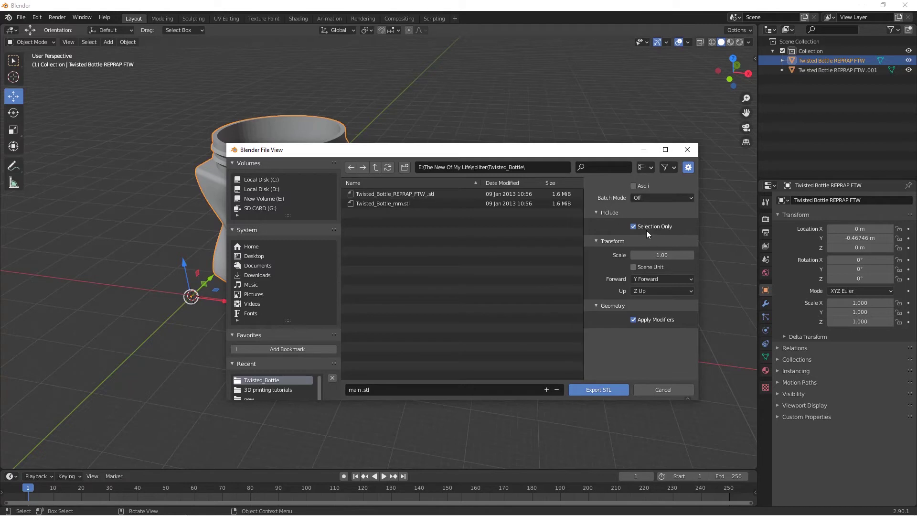
left_click_drag(499, 151, 676, 174)
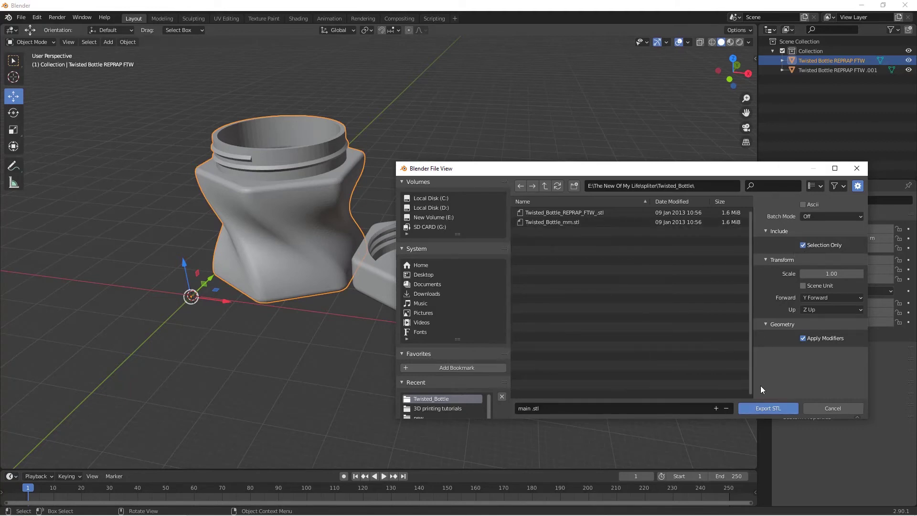
left_click(770, 410)
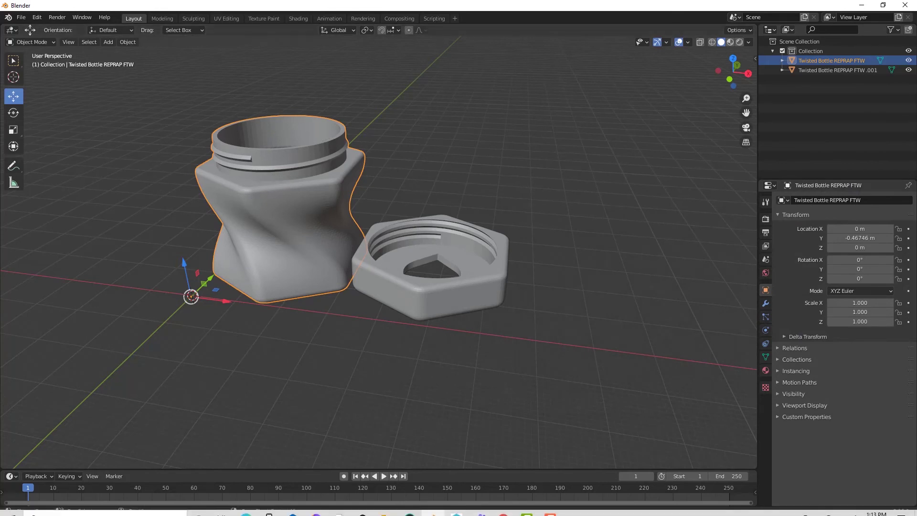
- Switch to Creality Slicer and start a new project, clearing the build plate
mouse_move(457, 507)
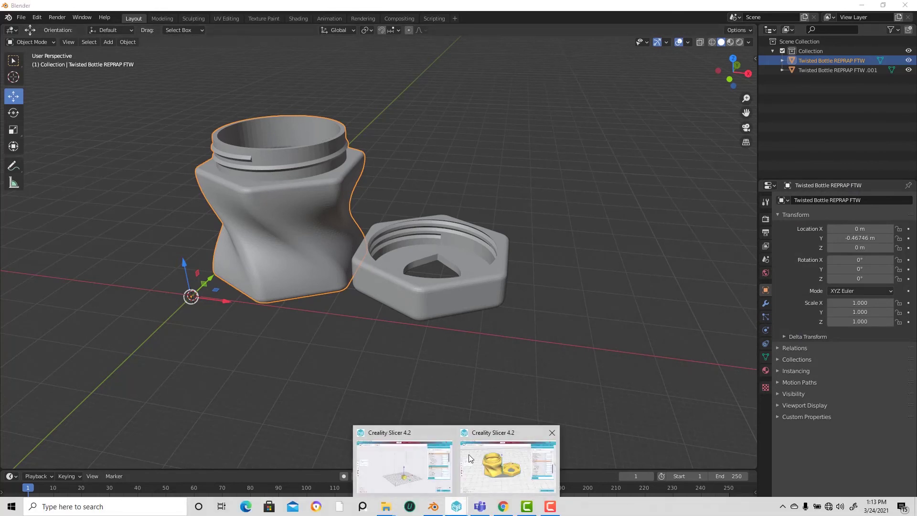
left_click(496, 461)
left_click(326, 211)
right_click_drag(342, 222, 205, 91)
left_click(6, 16)
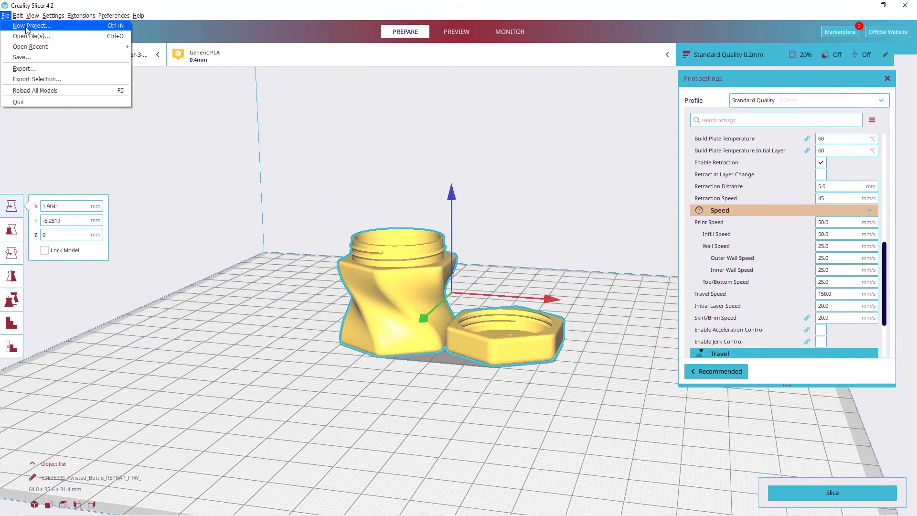
left_click(29, 26)
left_click(510, 270)
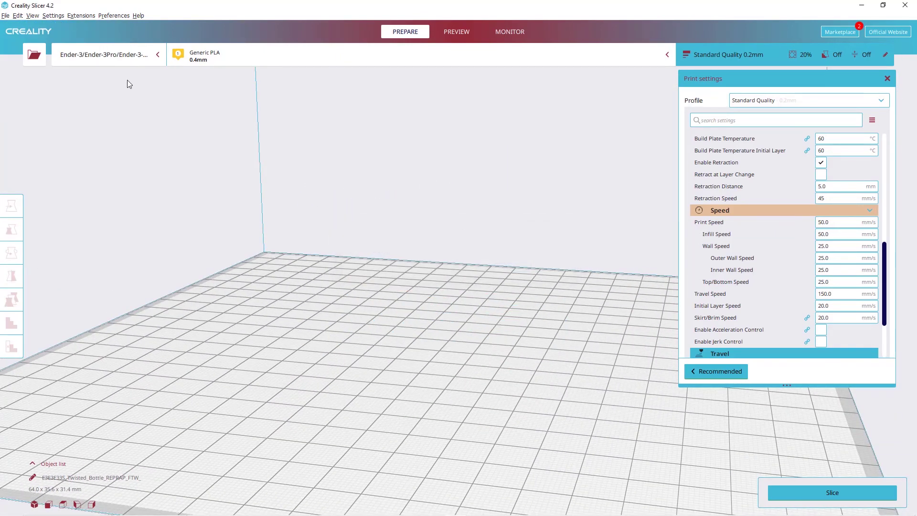
- Open main.stl onto the plate and select the bottle body
left_click(6, 15)
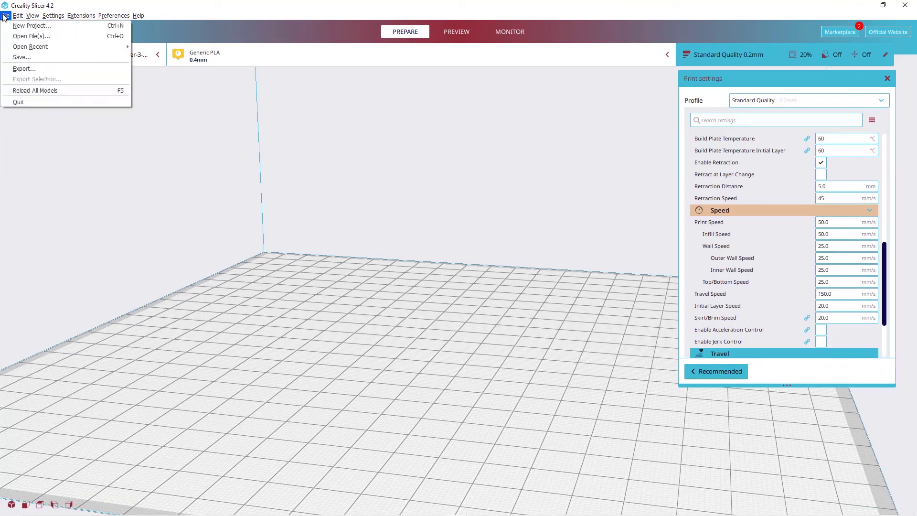
left_click(27, 38)
left_click(109, 82)
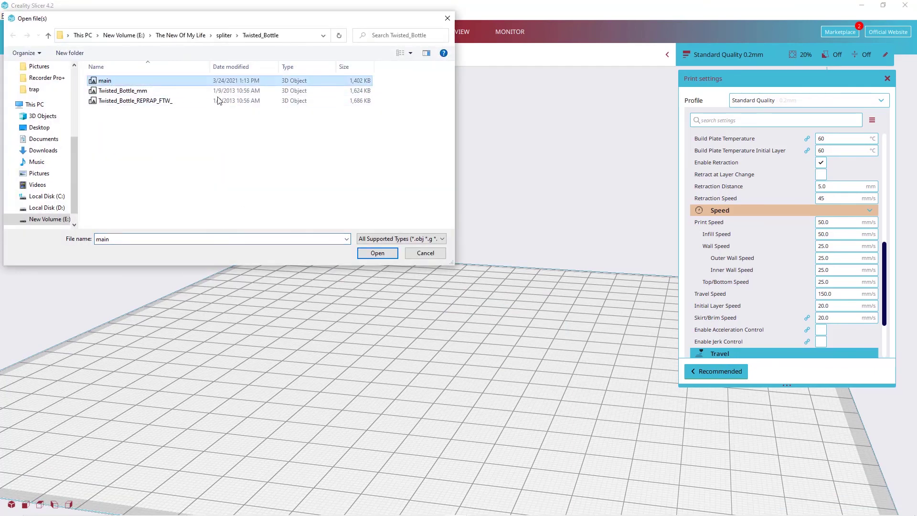
left_click(378, 253)
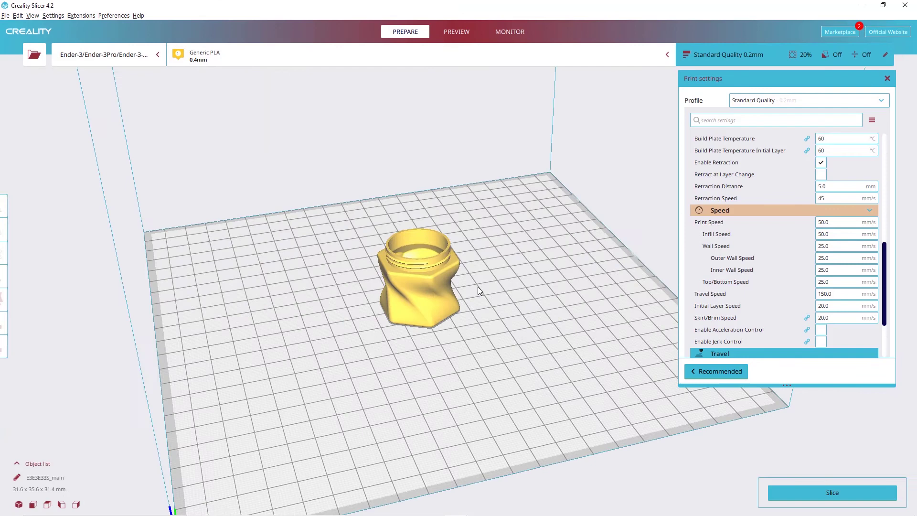
left_click(428, 283)
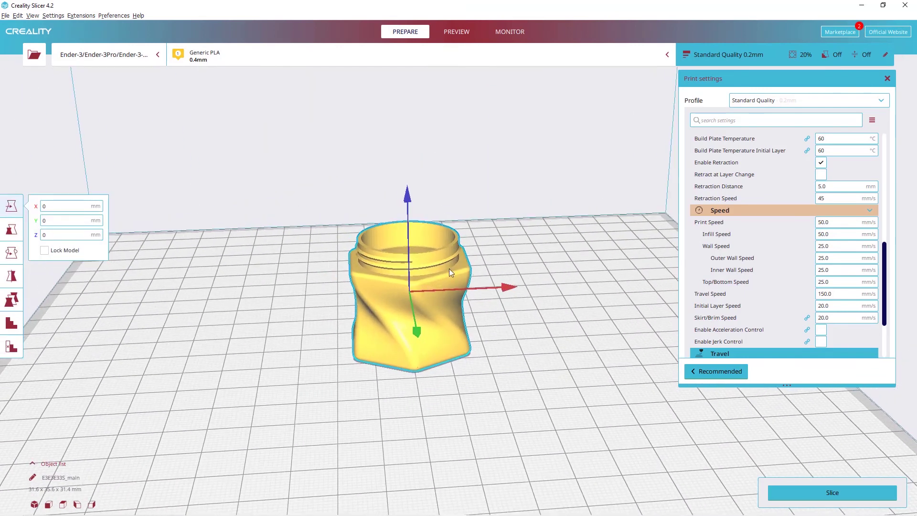
- Slice main.stl, showing an estimate of 59 minutes and 6 g of filament
left_click(826, 489)
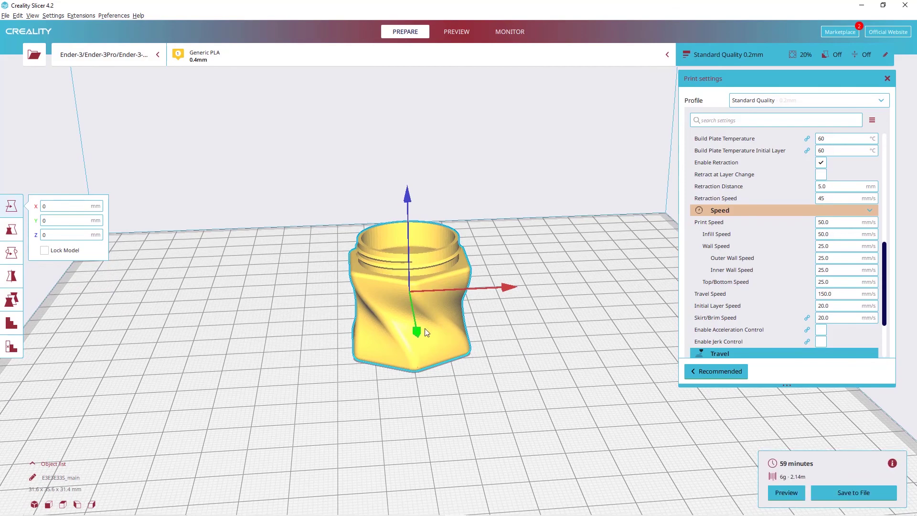
right_click_drag(425, 328, 334, 311)
scroll(427, 260, "up", 2)
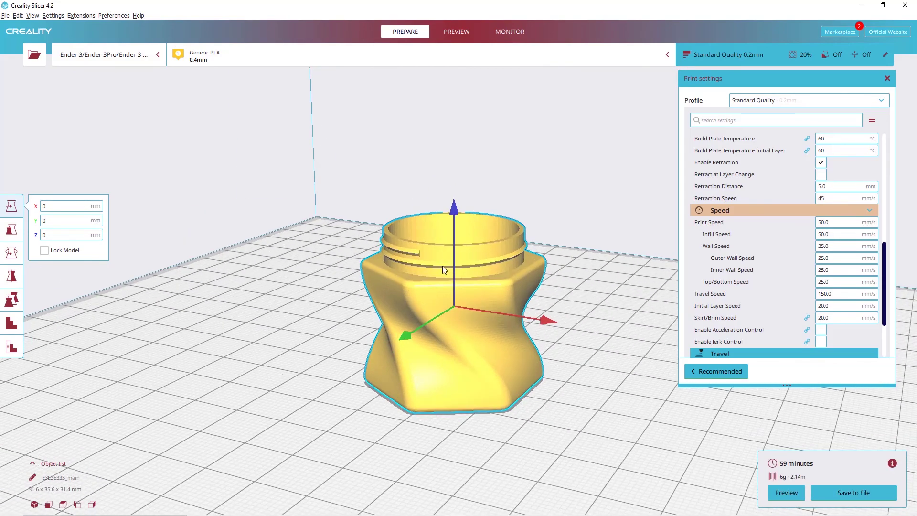
mouse_move(442, 265)
right_mouse_down()
mouse_move(422, 263)
mouse_move(521, 263)
mouse_move(440, 266)
right_mouse_up()
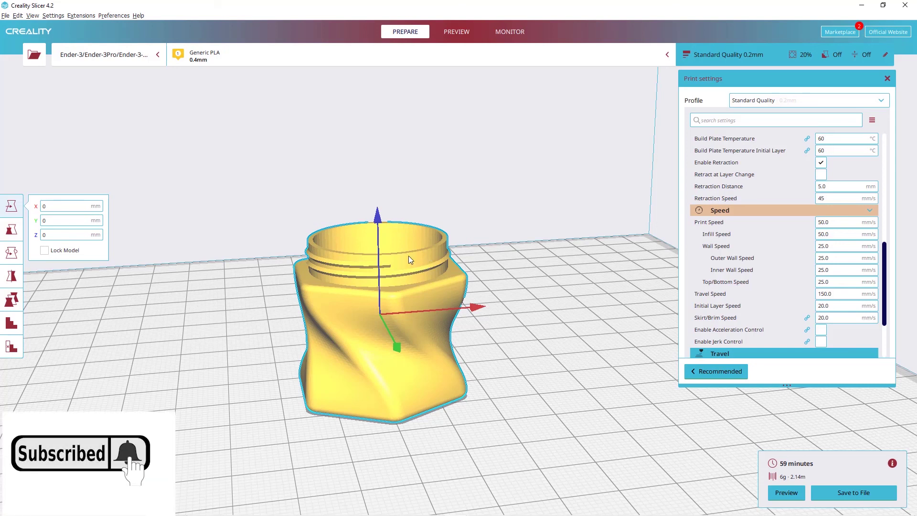
scroll(437, 253, "down", 1)
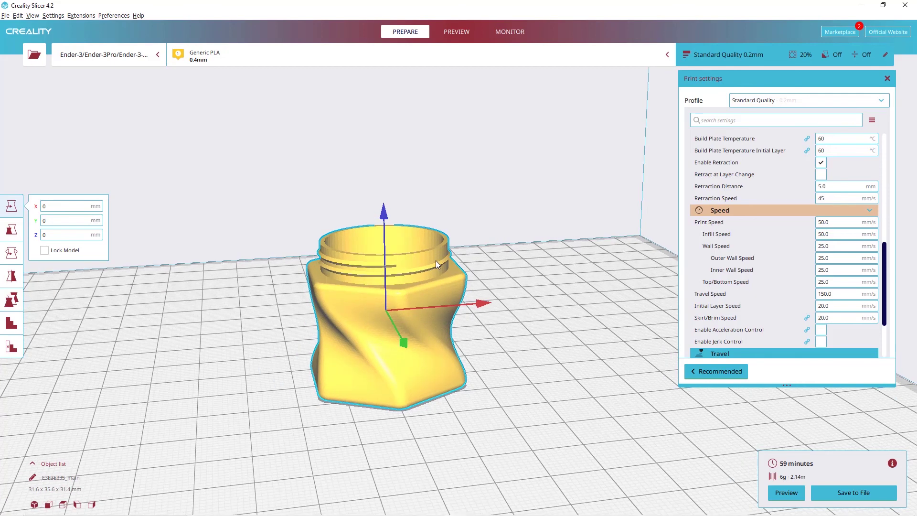
right_click_drag(428, 264, 333, 259)
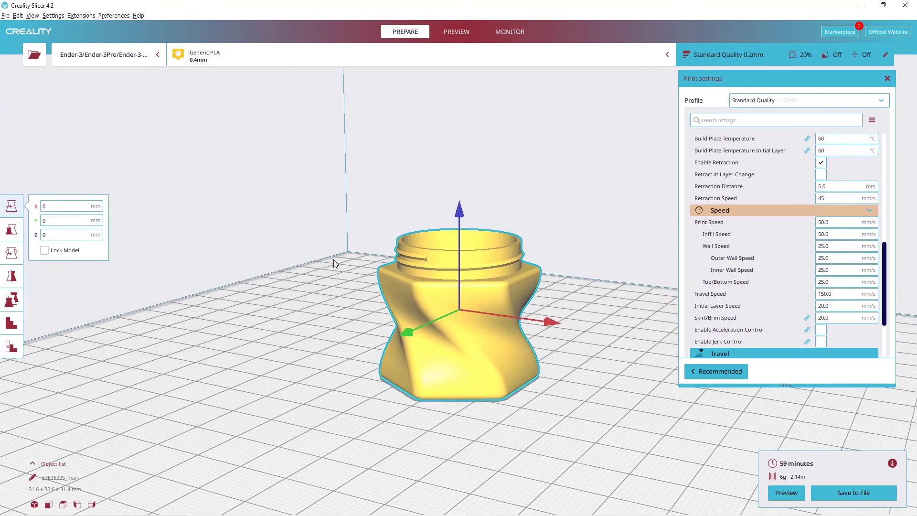
scroll(438, 268, "up", 2)
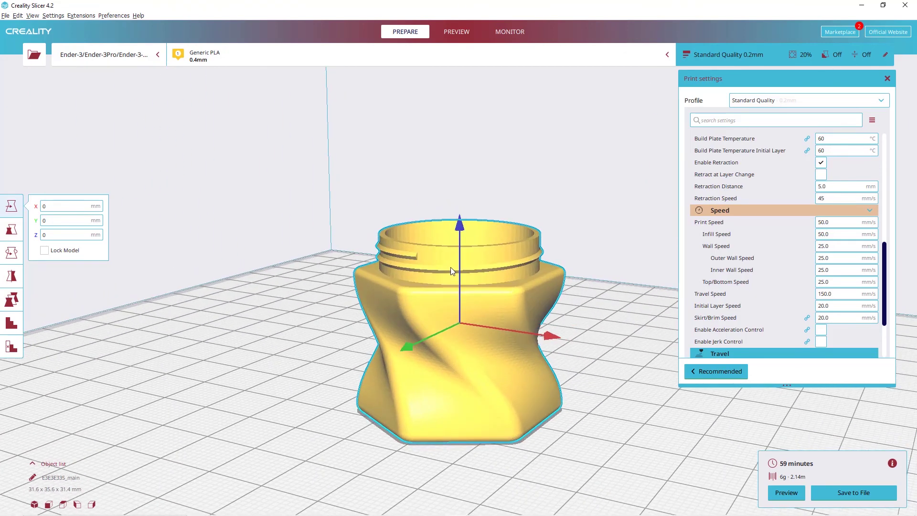